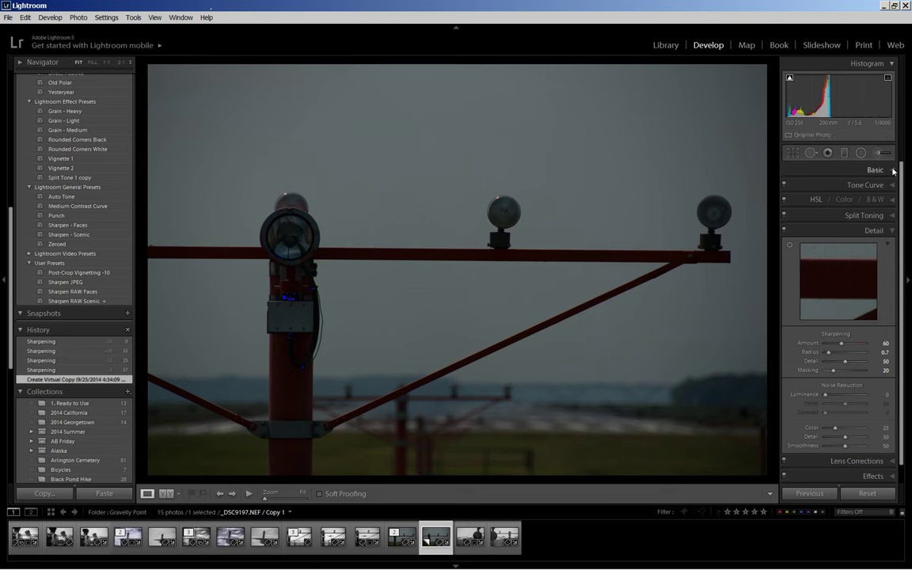
Step: Raise Exposure to +1.70 and set white balance to Auto (Temp 6850, Tint +3)
{"action": "left_click", "coordinate": [890, 171]}
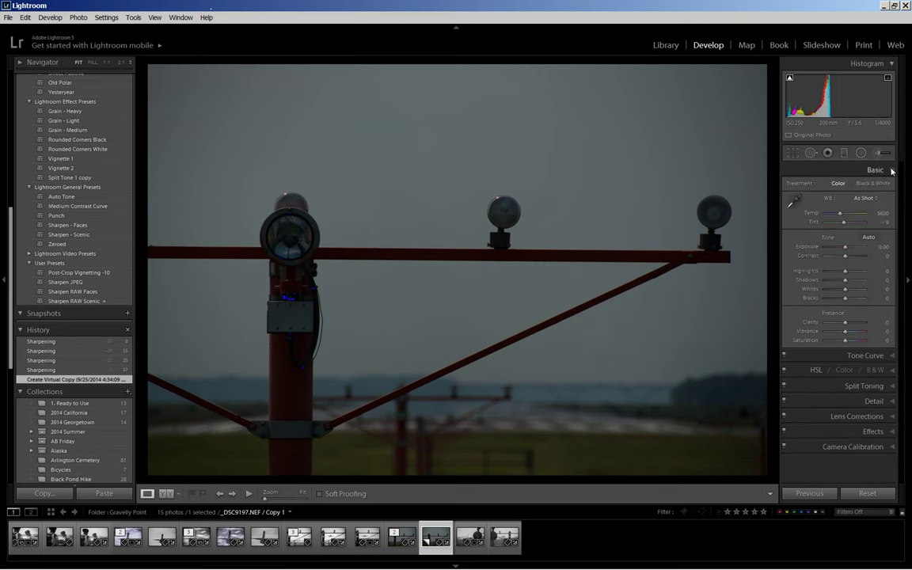
{"action": "left_click", "coordinate": [882, 247]}
{"action": "type", "text": "1.5"}
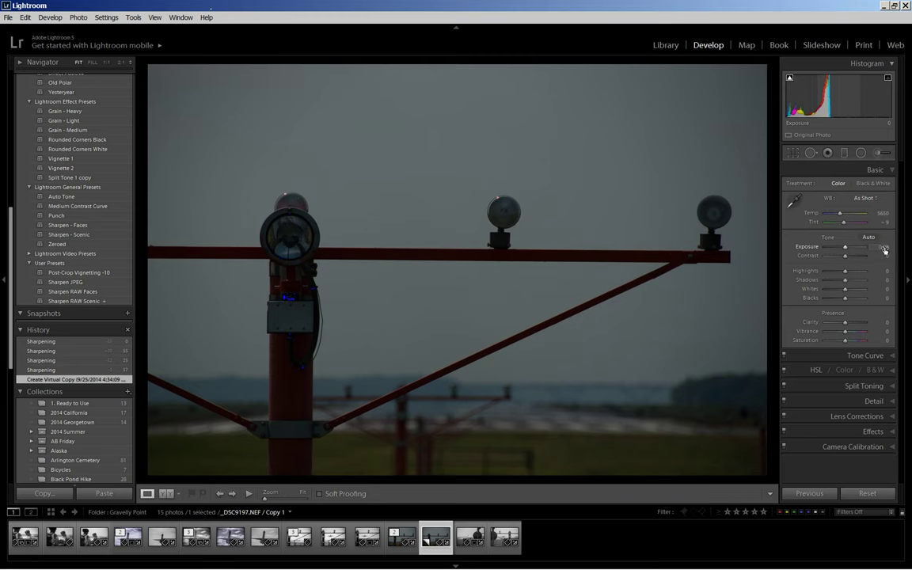
{"action": "key", "text": "Return"}
{"action": "left_click_drag", "start_coordinate": [882, 246], "coordinate": [878, 249]}
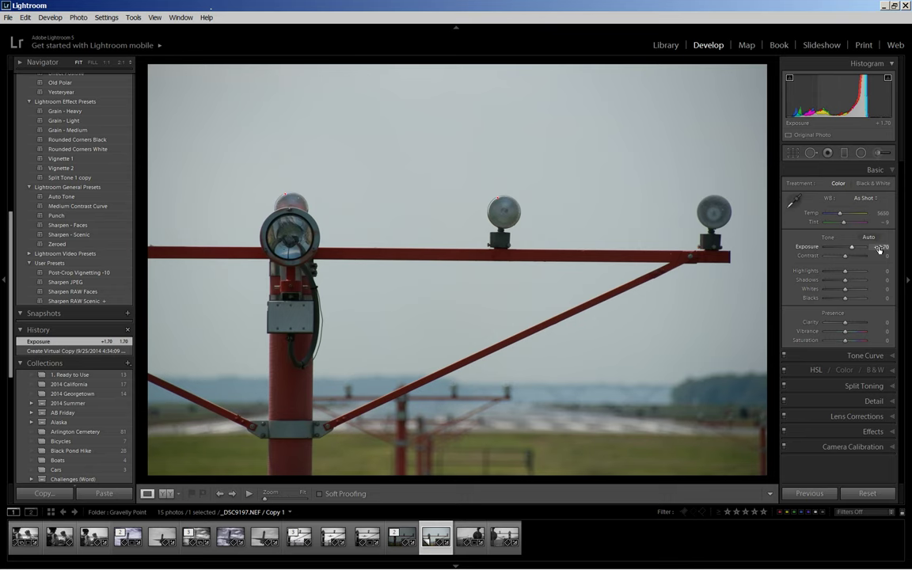
{"action": "left_click", "coordinate": [868, 199]}
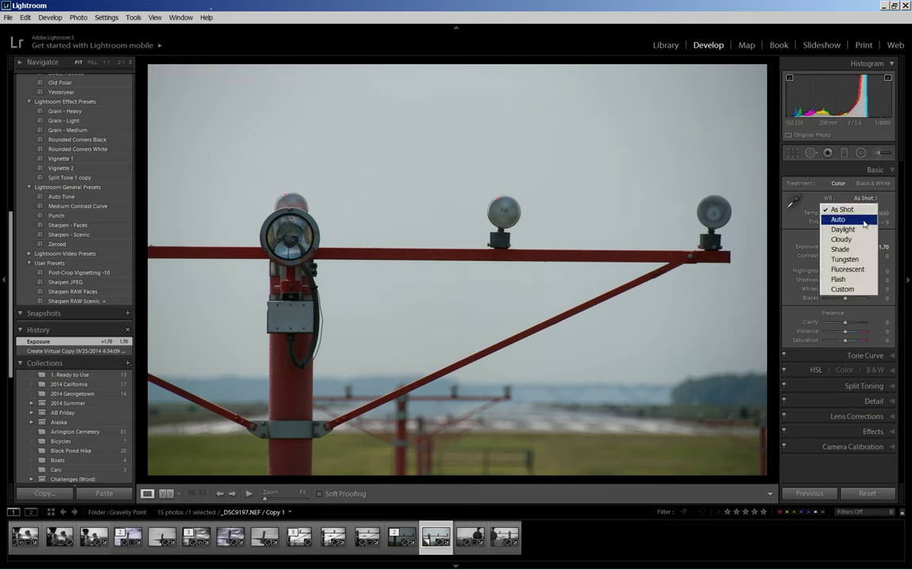
{"action": "left_click", "coordinate": [864, 222]}
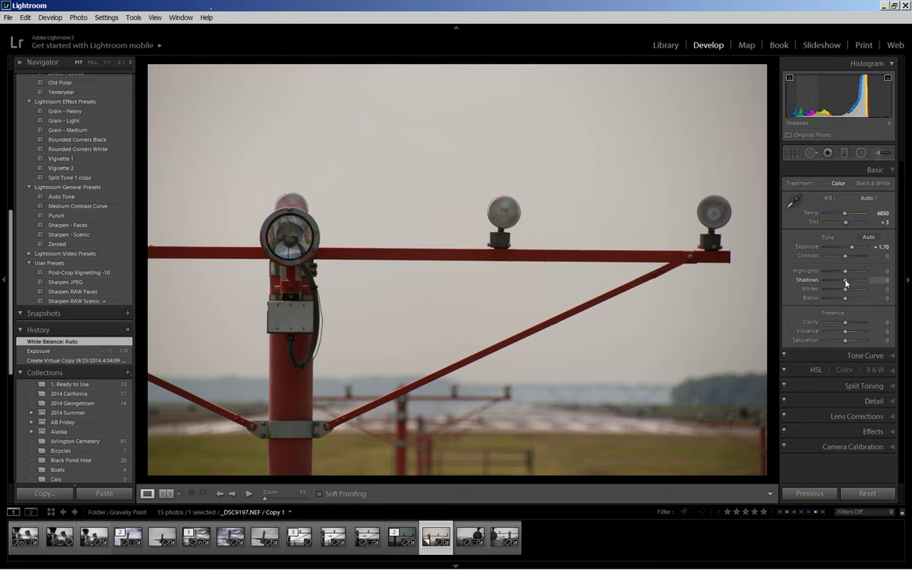
Step: In the Basic panel, set Shadows +71, Highlights +29, Whites +29 and Blacks -19
{"action": "left_click_drag", "start_coordinate": [845, 280], "coordinate": [860, 284]}
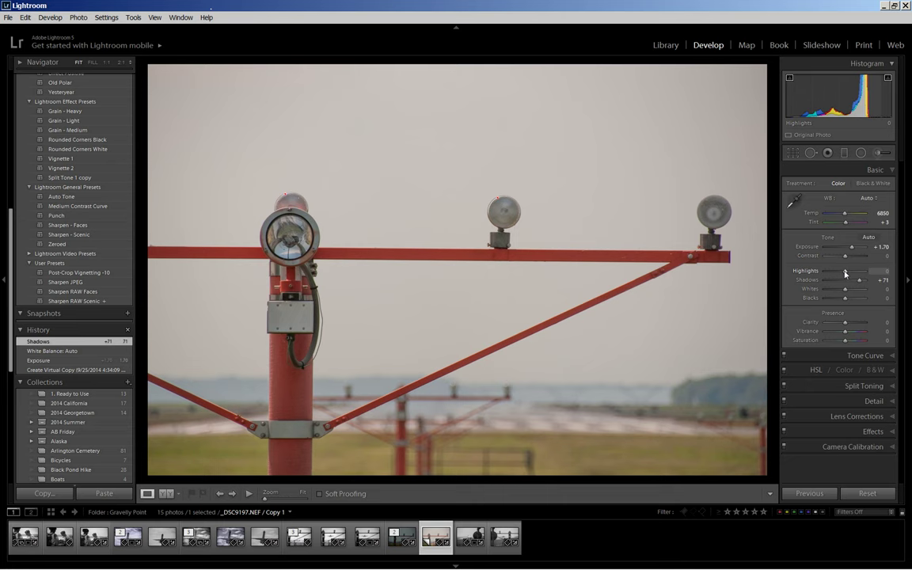
{"action": "left_click_drag", "start_coordinate": [845, 273], "coordinate": [851, 292]}
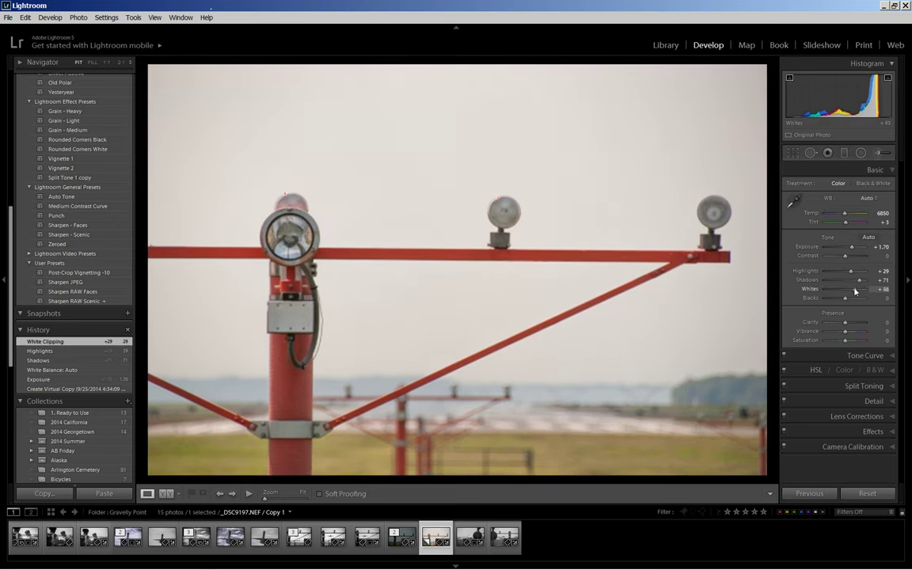
{"action": "mouse_move", "coordinate": [850, 292]}
{"action": "left_mouse_down"}
{"action": "mouse_move", "coordinate": [861, 292]}
{"action": "mouse_move", "coordinate": [850, 290]}
{"action": "left_mouse_up"}
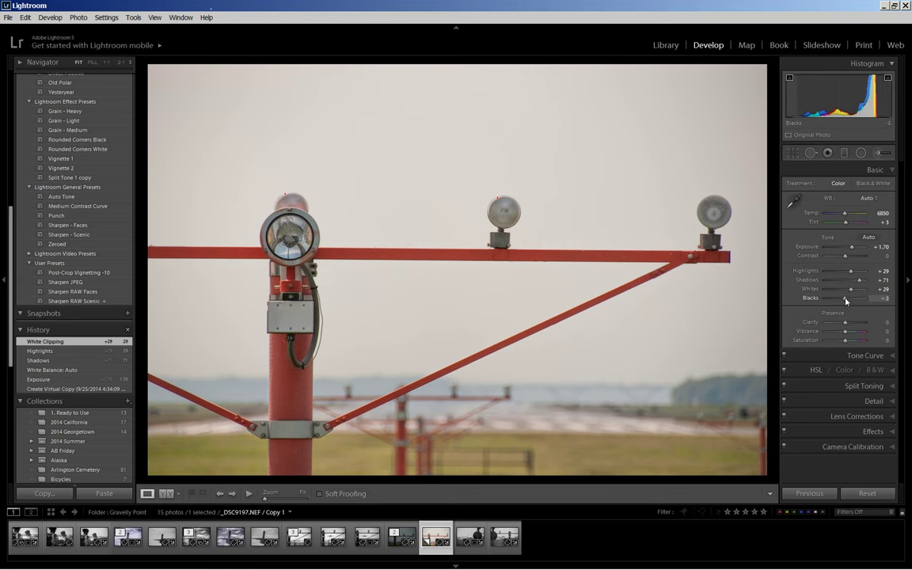
{"action": "left_click_drag", "start_coordinate": [846, 301], "coordinate": [841, 300]}
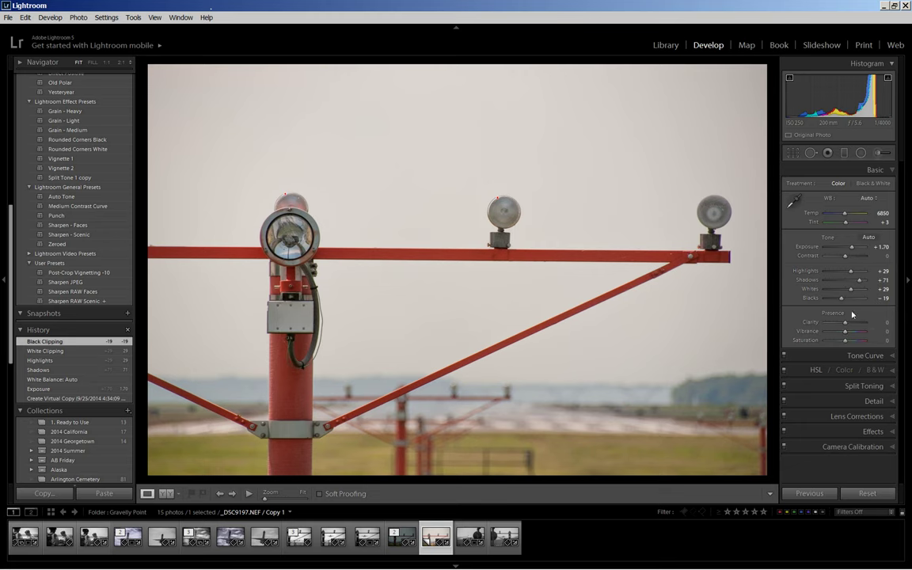
Step: In the Presence section, set Clarity to +24 and Vibrance to -21
{"action": "left_click_drag", "start_coordinate": [844, 324], "coordinate": [849, 324]}
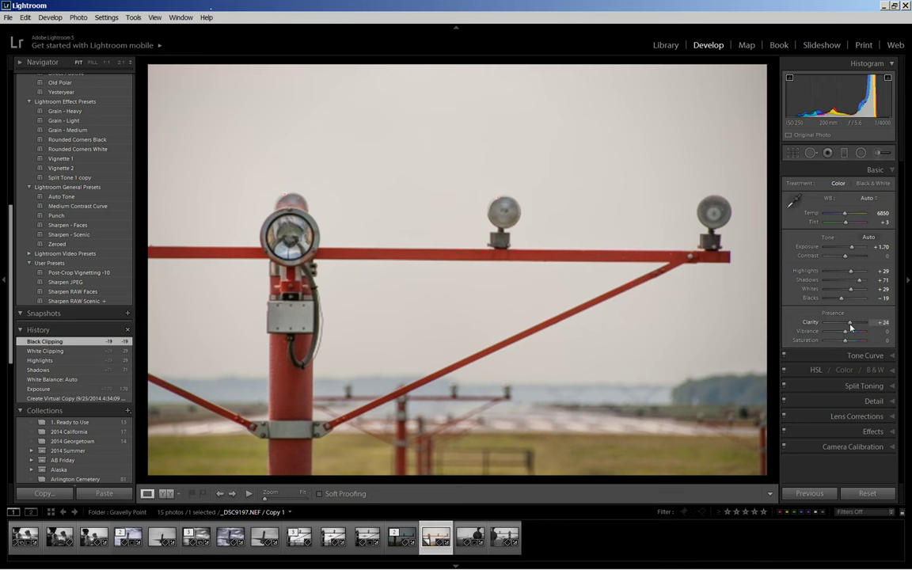
{"action": "left_click_drag", "start_coordinate": [850, 325], "coordinate": [850, 325]}
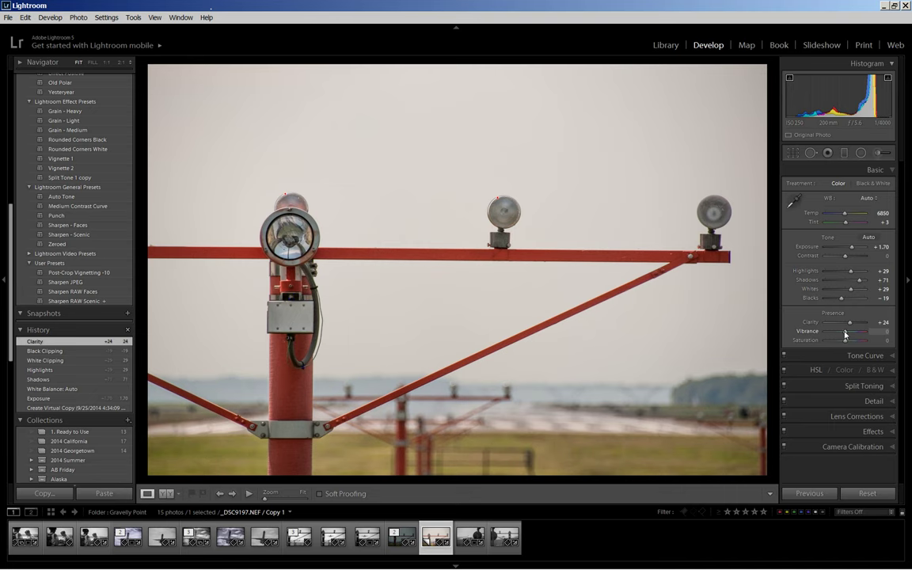
{"action": "left_click_drag", "start_coordinate": [844, 334], "coordinate": [841, 334]}
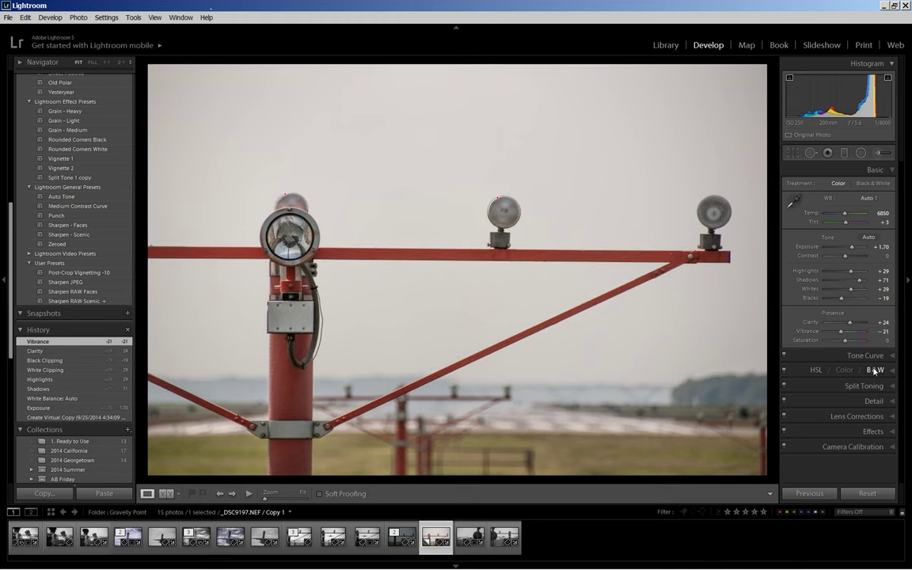
Step: Apply the Medium Contrast preset from the Tone Curve panel's Point Curve menu
{"action": "left_click", "coordinate": [871, 357]}
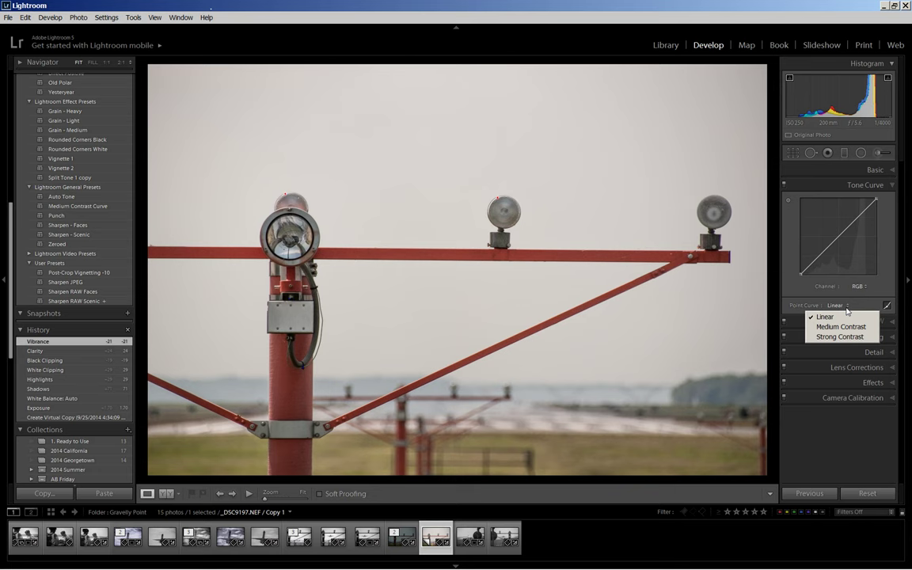
{"action": "left_click", "coordinate": [844, 327]}
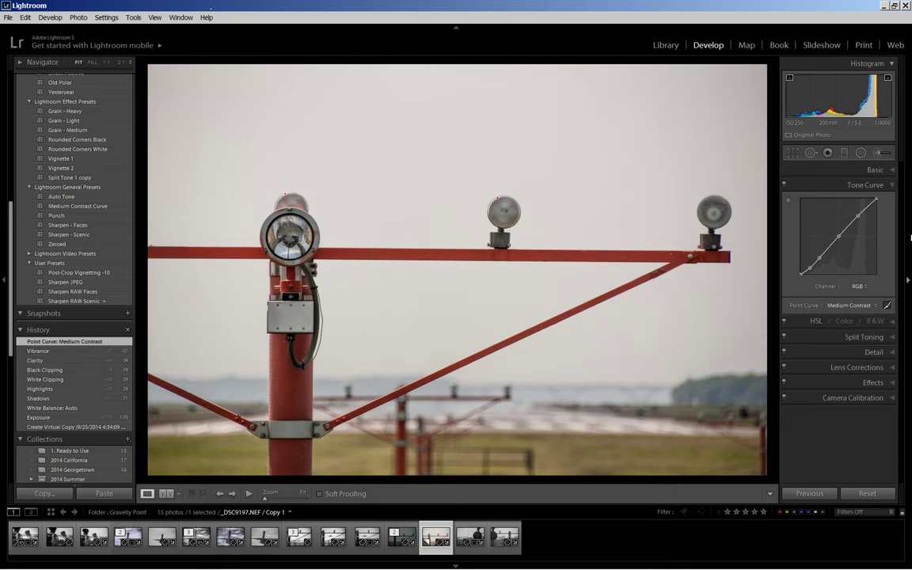
{"action": "left_click", "coordinate": [807, 184]}
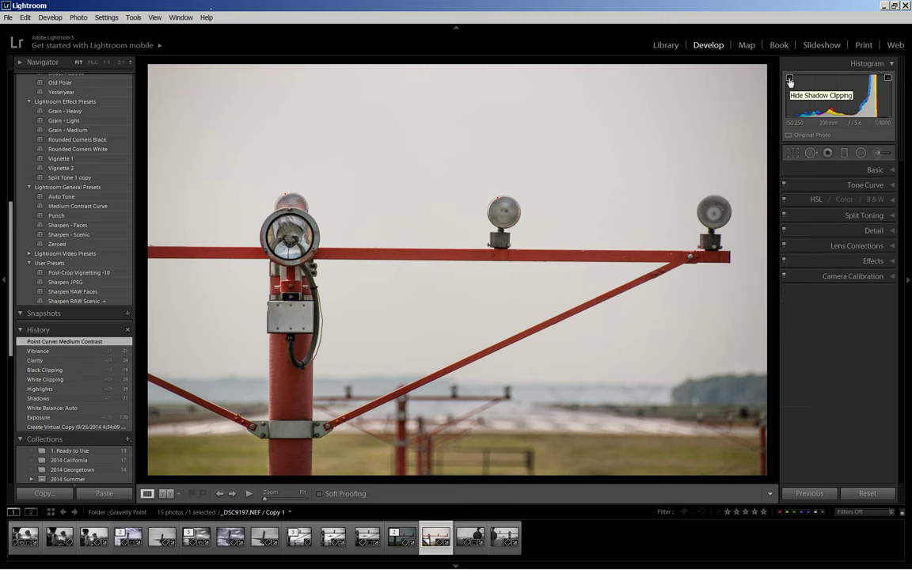
Step: Turn on the shadow clipping warning, check the cable loop at 1:1, then return to Fit
{"action": "left_click", "coordinate": [789, 78]}
{"action": "left_click", "coordinate": [295, 364]}
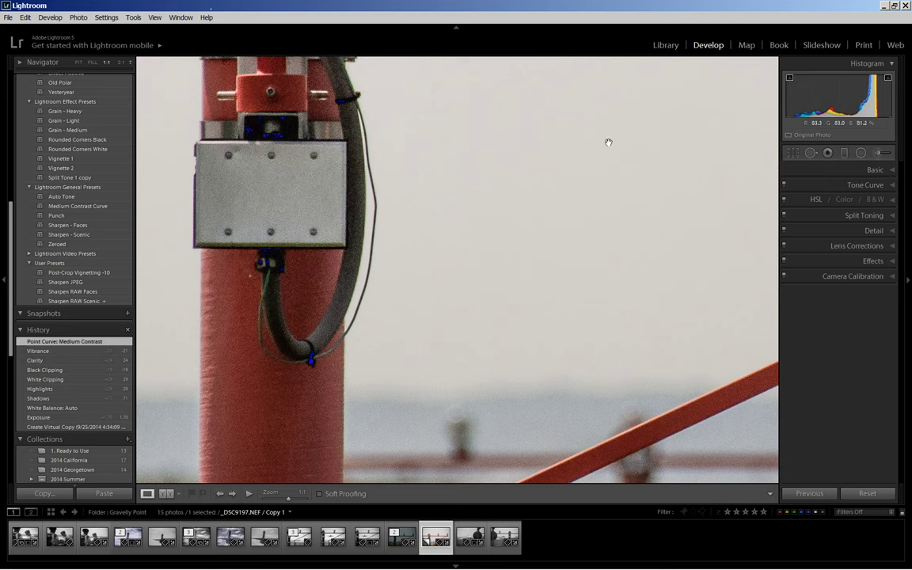
{"action": "left_click", "coordinate": [425, 225]}
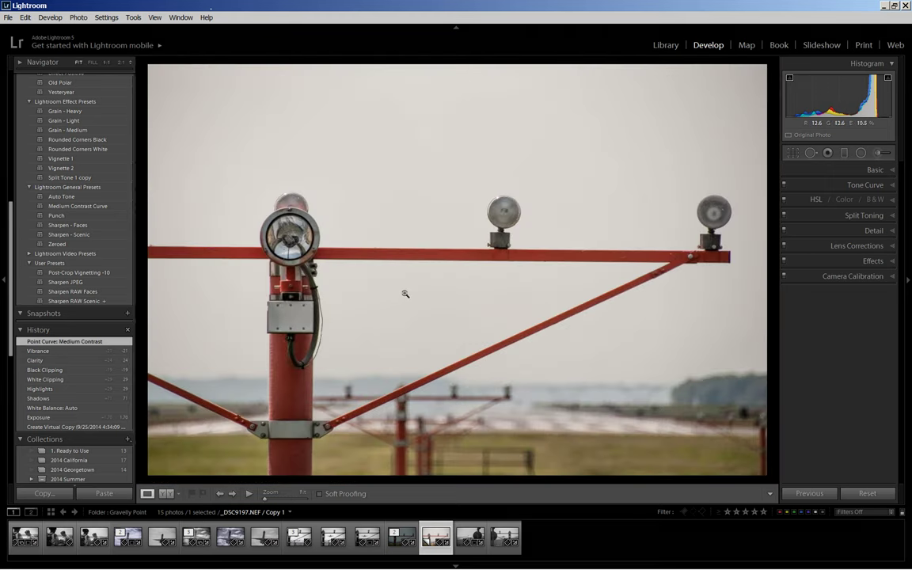
Step: Show the Detail panel and inspect the lamp's noise at 1:1 zoom
{"action": "left_click", "coordinate": [892, 230]}
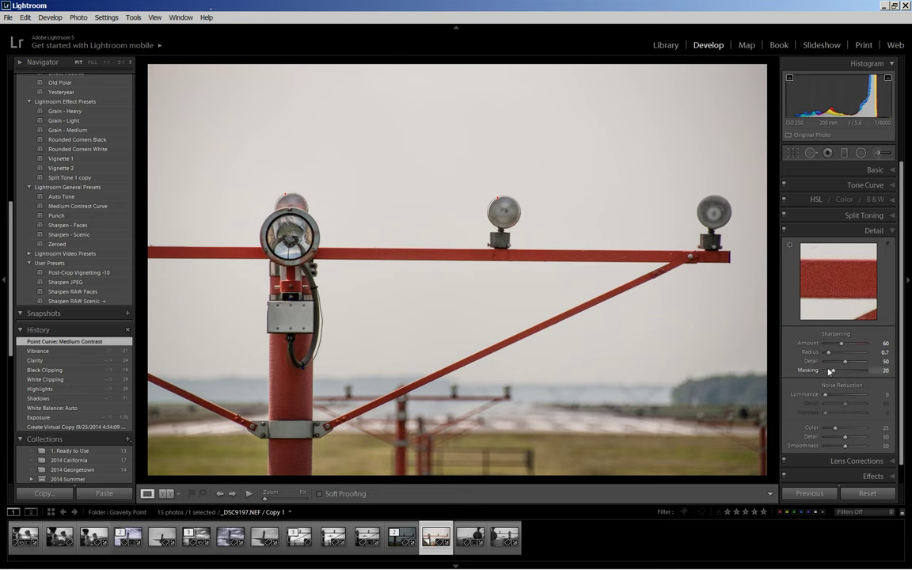
{"action": "left_click", "coordinate": [349, 259]}
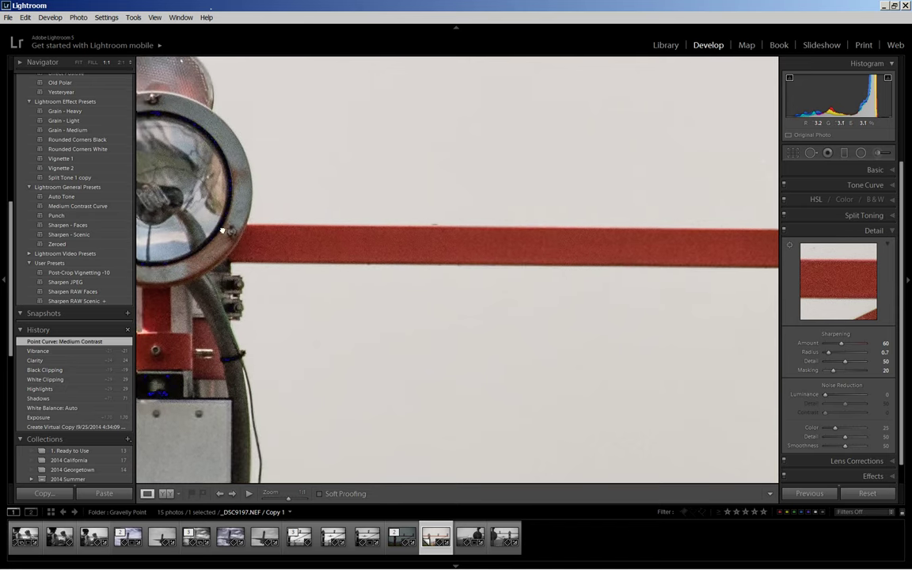
{"action": "left_click_drag", "start_coordinate": [224, 228], "coordinate": [377, 301]}
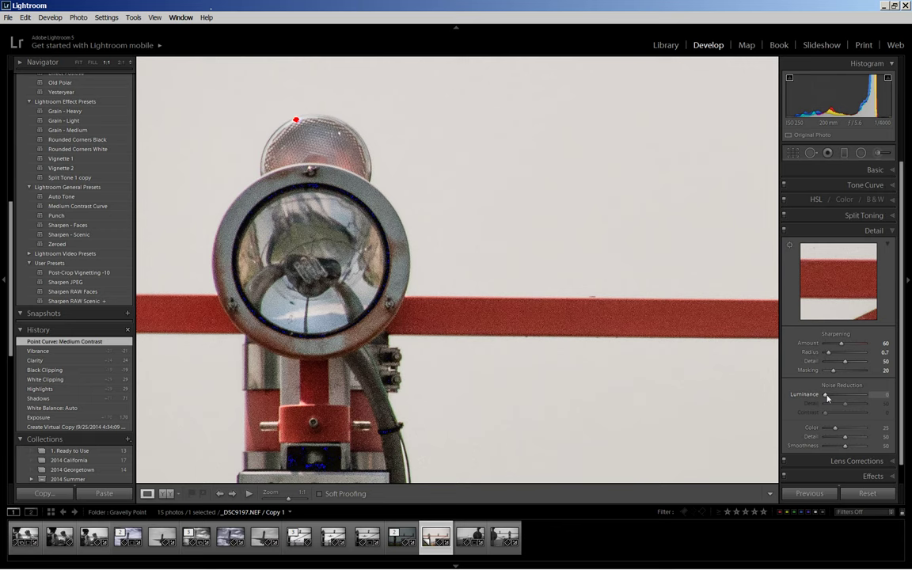
Step: Set Luminance noise reduction to 64 and Luminance Detail to 62, using the grayscale preview
{"action": "key", "text": "alt"}
{"action": "left_click_drag", "start_coordinate": [825, 397], "coordinate": [827, 398]}
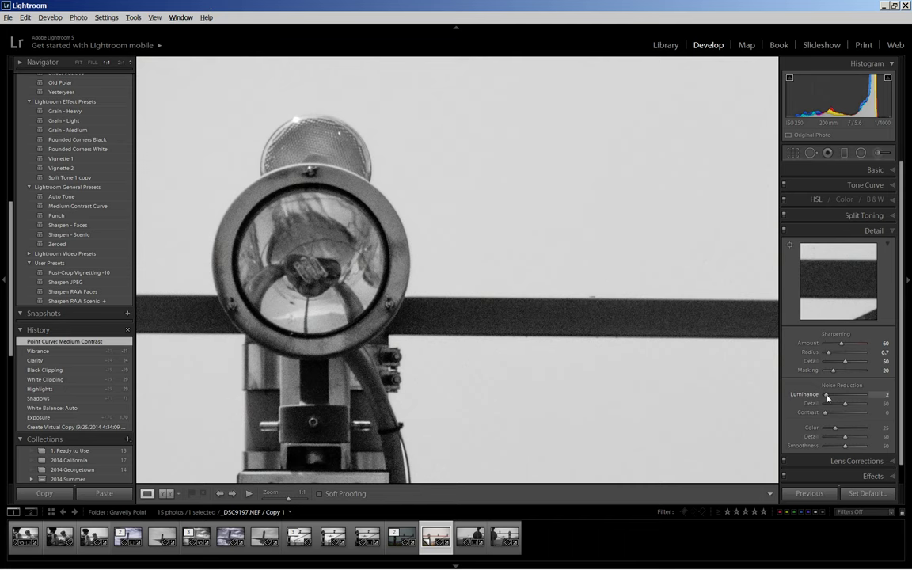
{"action": "left_click_drag", "start_coordinate": [827, 398], "coordinate": [852, 397]}
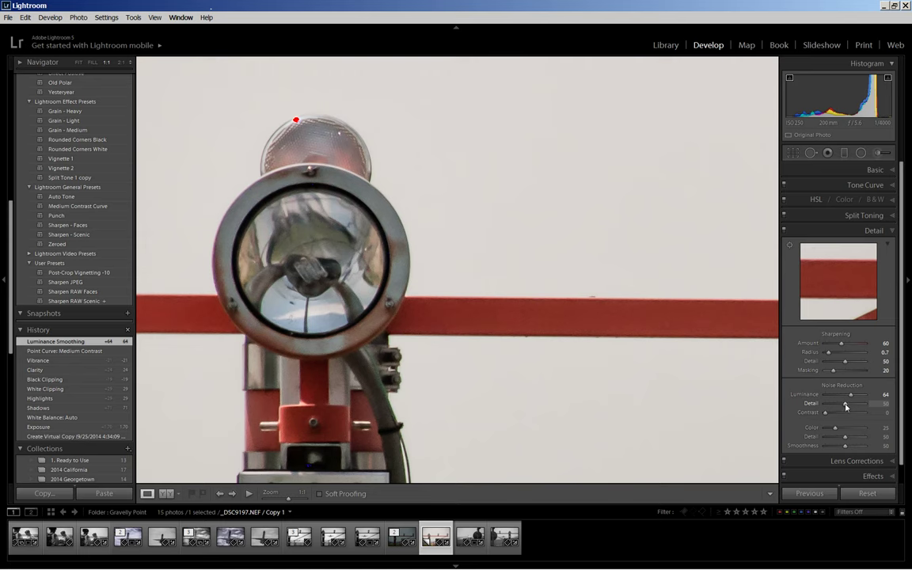
{"action": "left_click_drag", "start_coordinate": [846, 407], "coordinate": [850, 407], "text": "alt"}
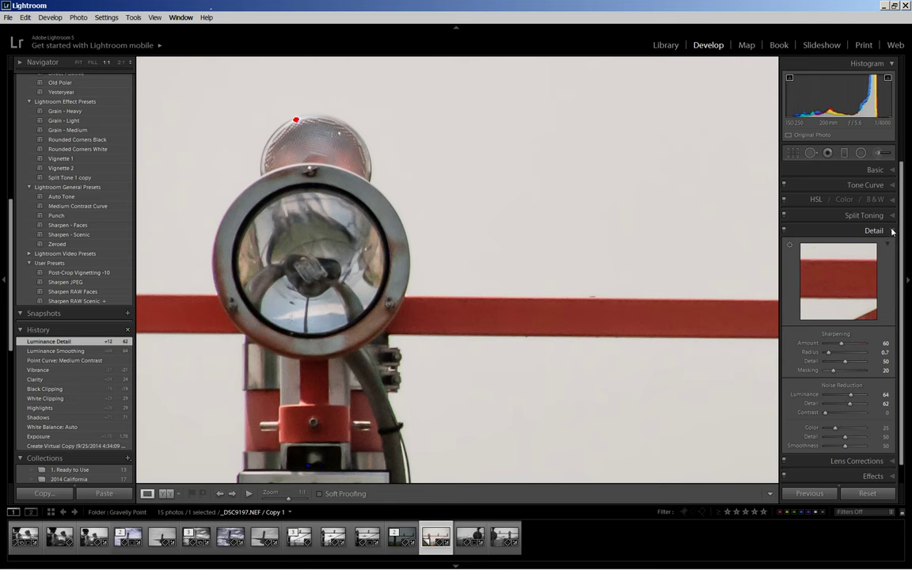
Step: Collapse the Detail panel and zoom out from the lamp to the Fit view
{"action": "left_click", "coordinate": [892, 231]}
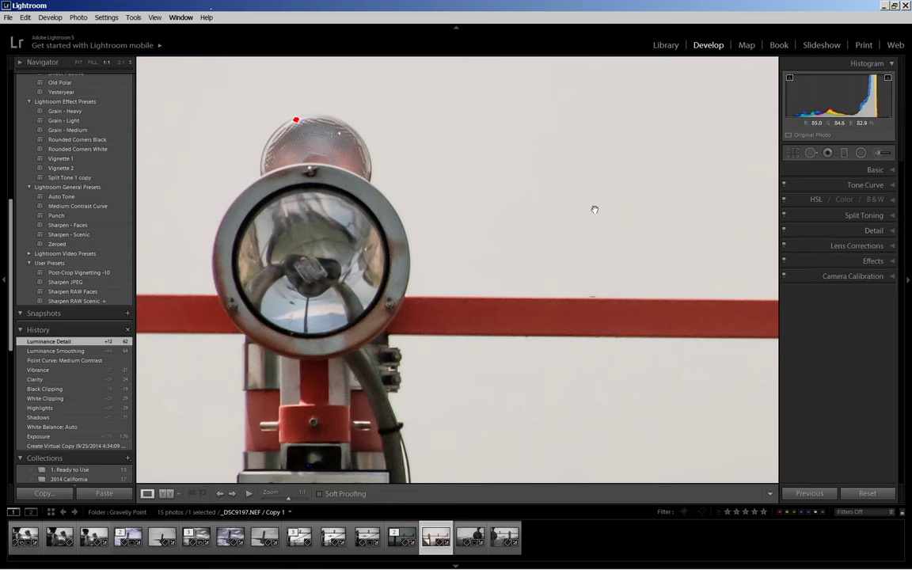
{"action": "left_click", "coordinate": [78, 63]}
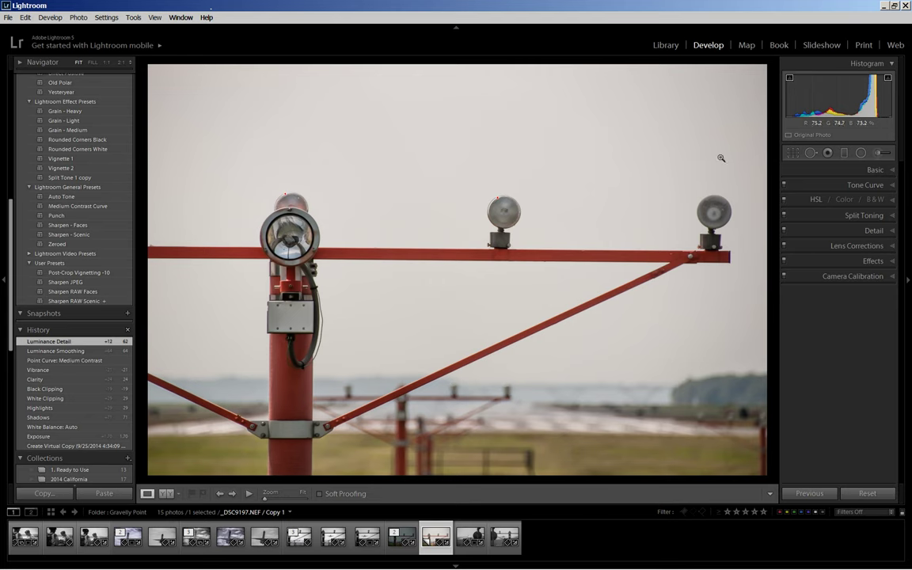
Step: With the Crop Overlay tool, lower the top crop edge to trim empty sky
{"action": "left_click", "coordinate": [793, 152]}
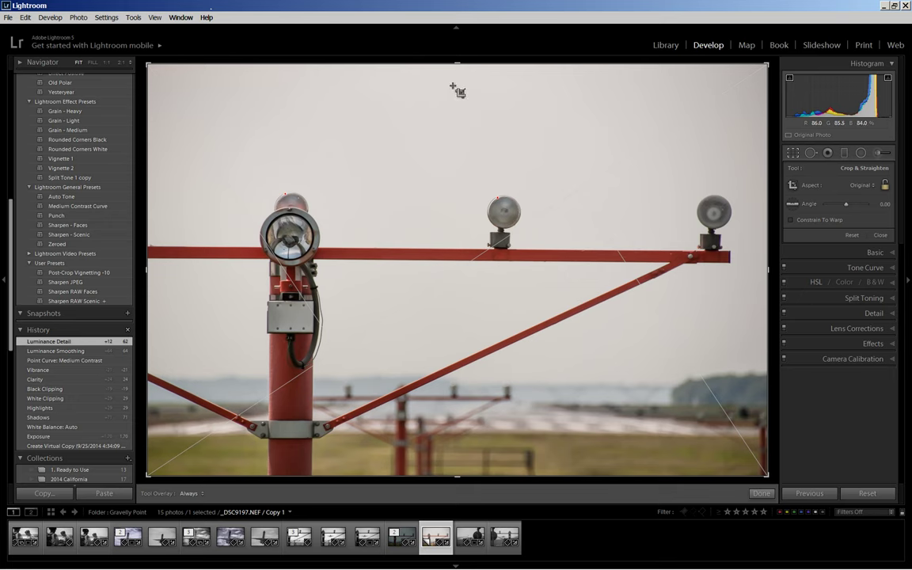
{"action": "left_click_drag", "start_coordinate": [456, 65], "coordinate": [446, 97]}
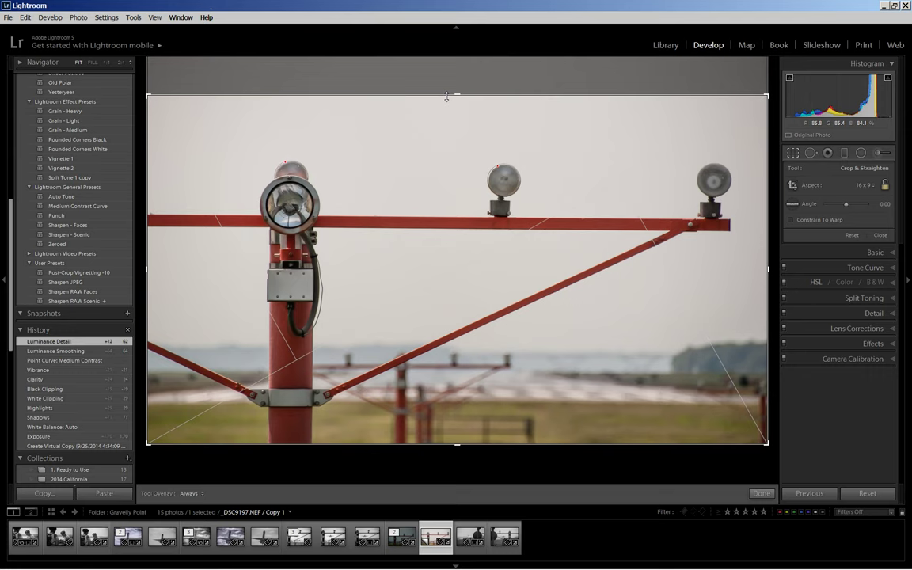
{"action": "left_click_drag", "start_coordinate": [446, 96], "coordinate": [448, 96]}
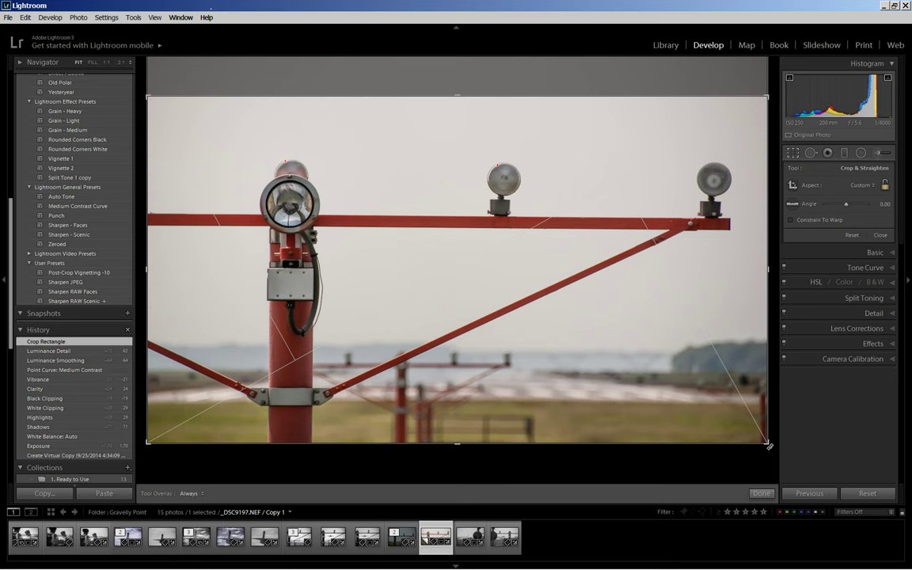
Step: Rotate the crop to an angle of -0.40° so the red crossbar is level
{"action": "left_click_drag", "start_coordinate": [769, 445], "coordinate": [765, 445]}
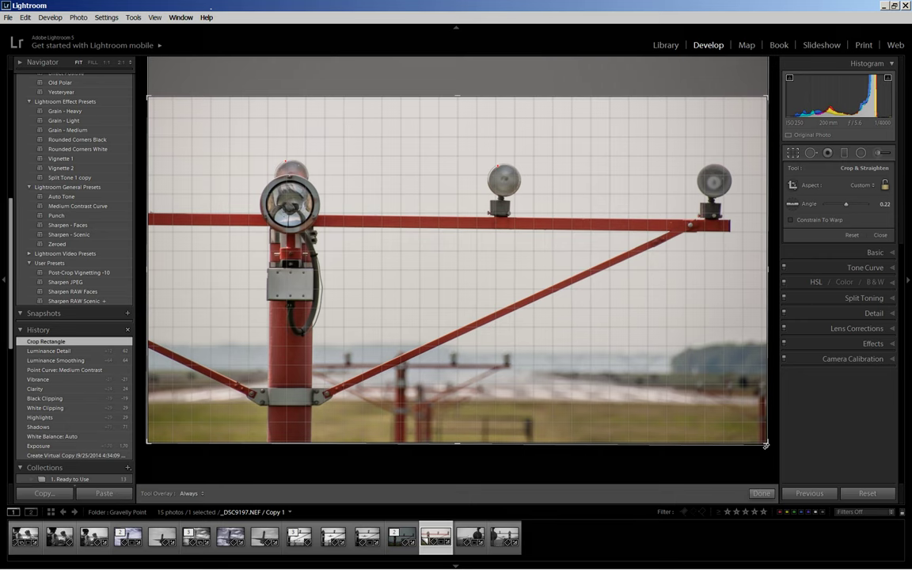
{"action": "left_click_drag", "start_coordinate": [765, 445], "coordinate": [765, 442]}
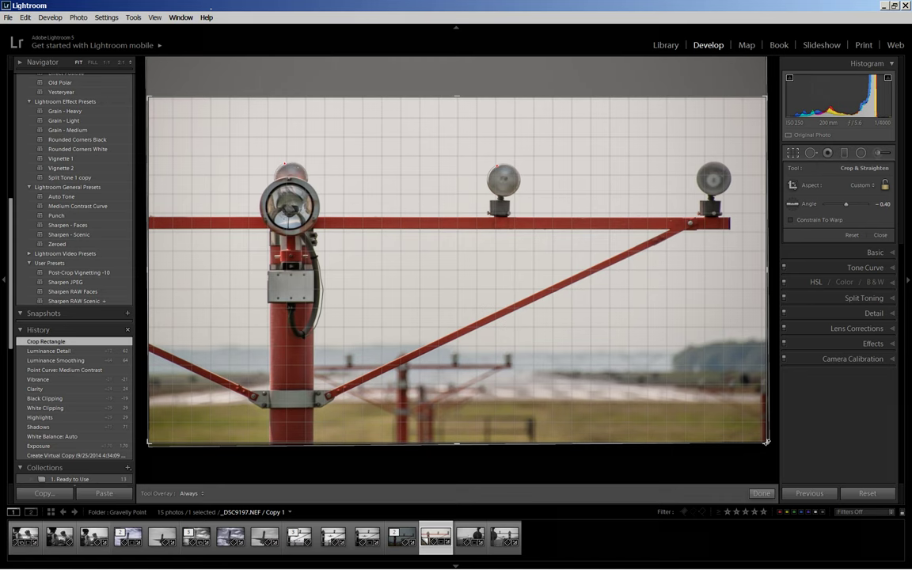
{"action": "left_click_drag", "start_coordinate": [767, 444], "coordinate": [767, 444]}
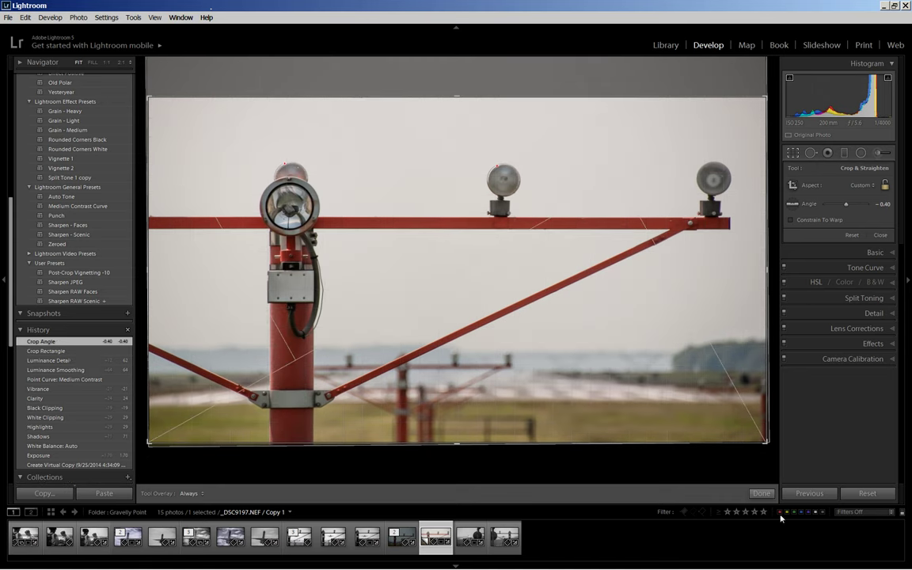
Step: Commit the crop, then add a post-crop vignette with Amount -16 in Effects
{"action": "left_click", "coordinate": [763, 495]}
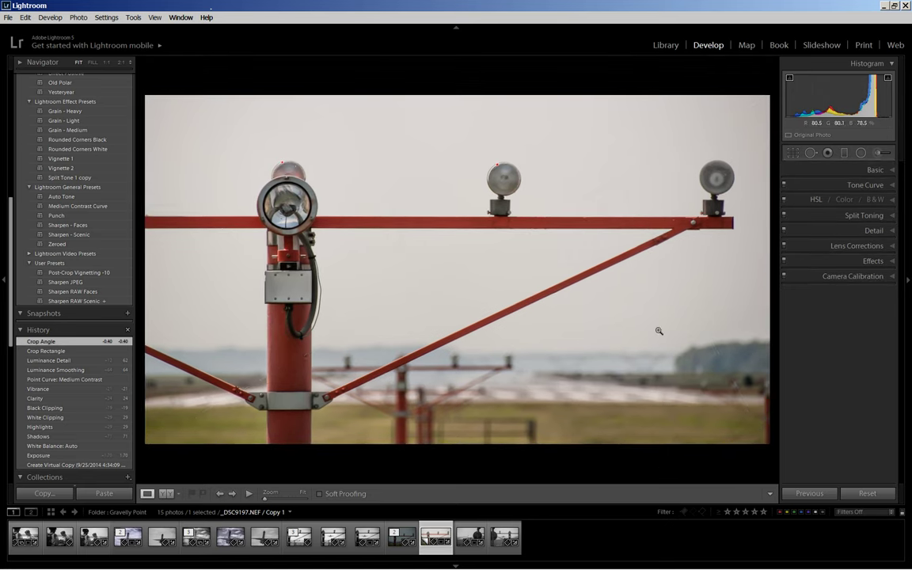
{"action": "left_click", "coordinate": [895, 265]}
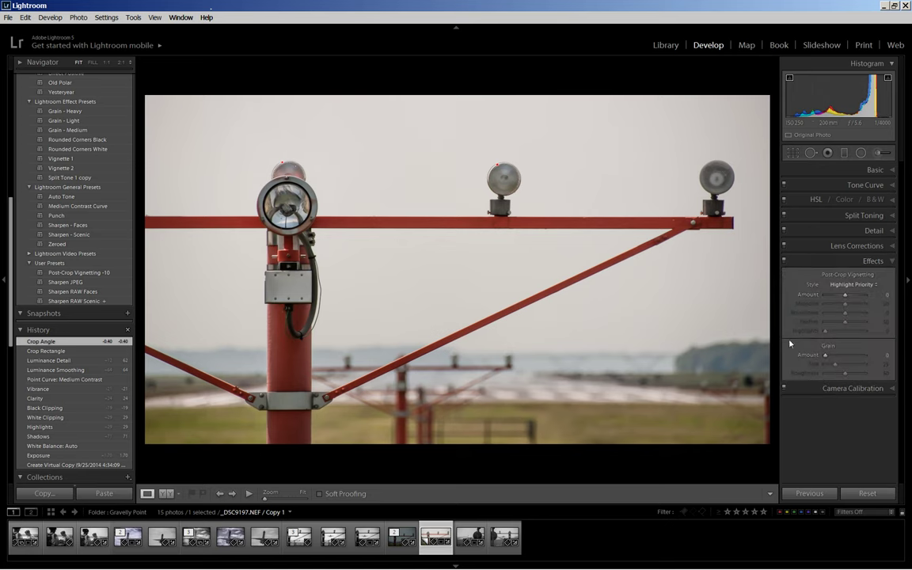
{"action": "left_click_drag", "start_coordinate": [848, 295], "coordinate": [843, 298]}
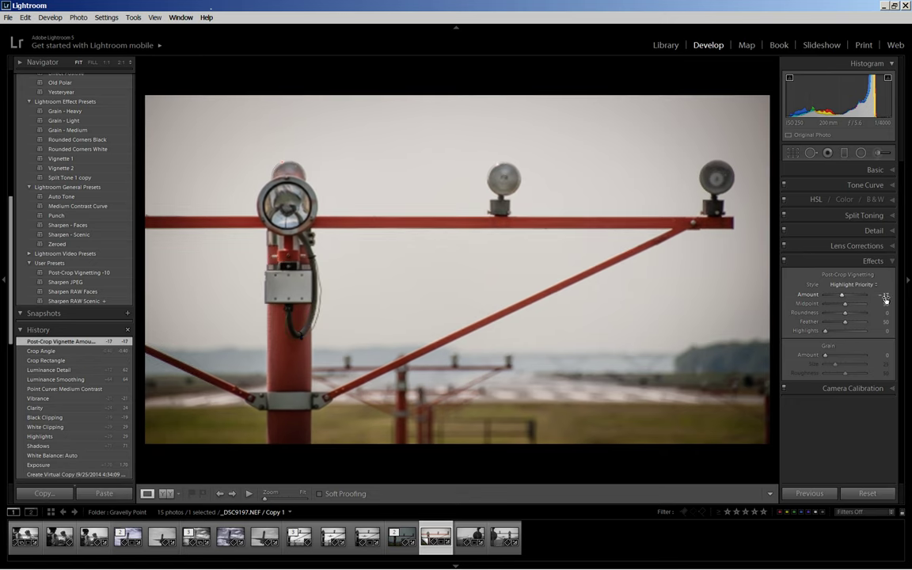
{"action": "left_click", "coordinate": [885, 298]}
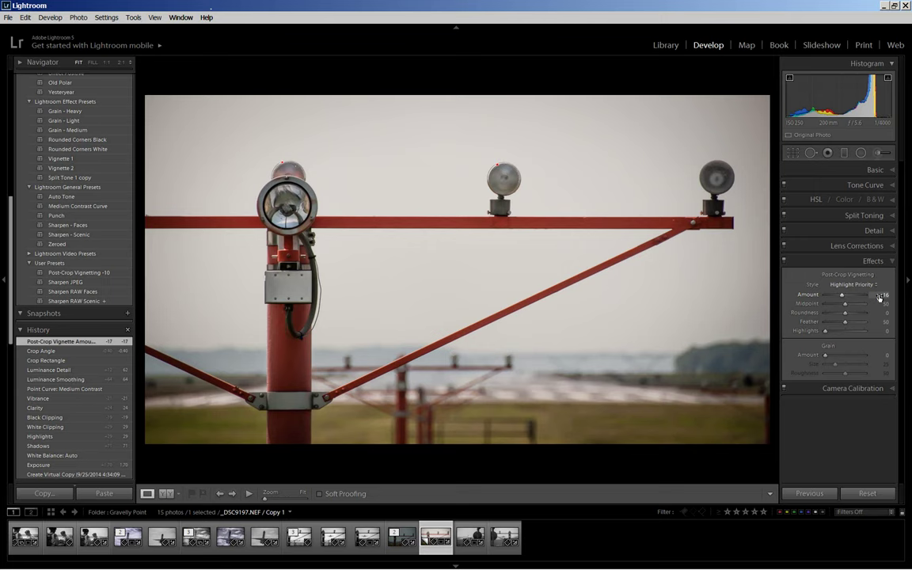
{"action": "type", "text": "-16"}
{"action": "key", "text": "Return"}
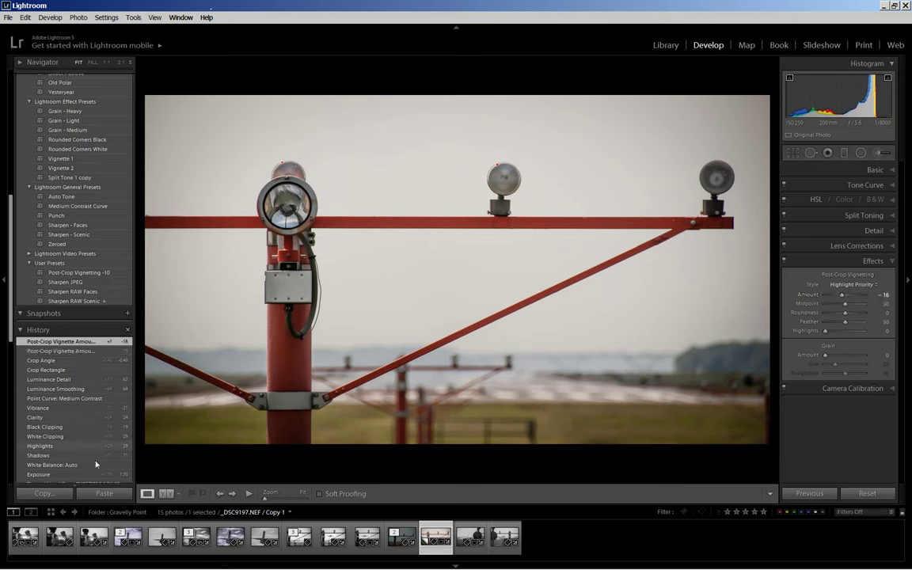
{"action": "scroll", "coordinate": [95, 455], "scroll_direction": "down", "scroll_amount": 3}
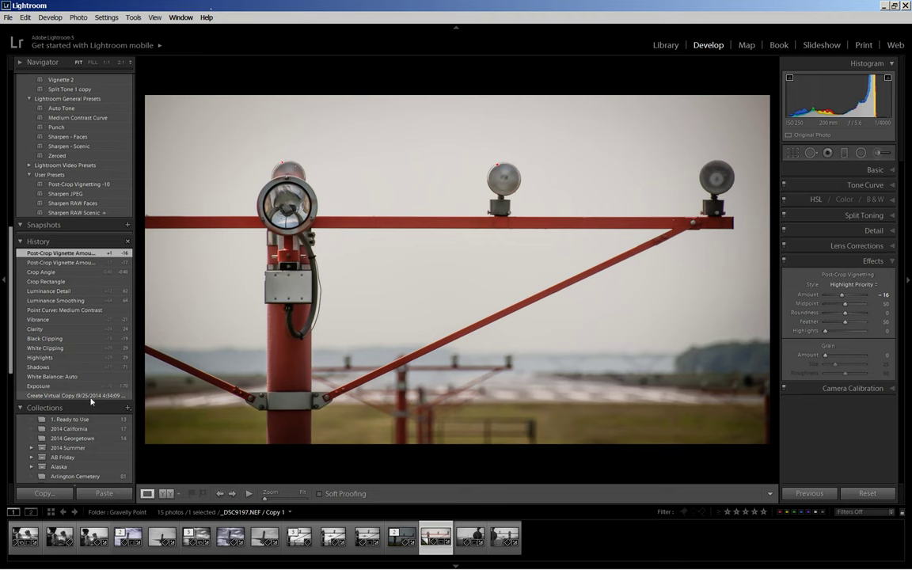
{"action": "left_click", "coordinate": [90, 396]}
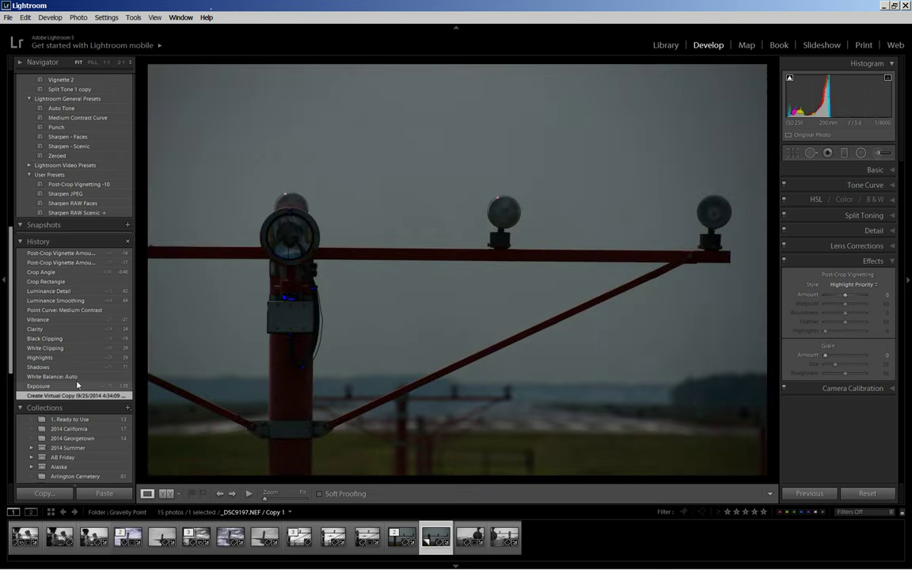
{"action": "left_click", "coordinate": [77, 386]}
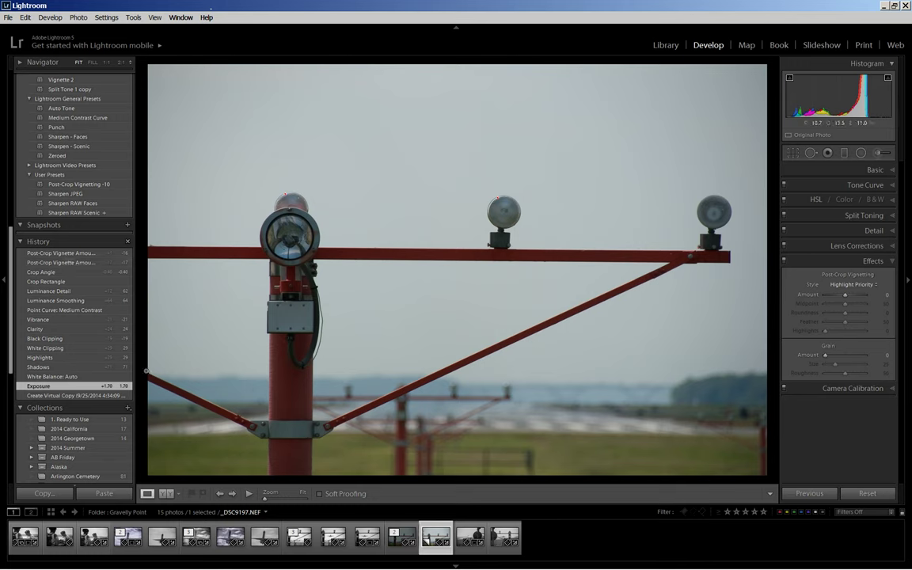
{"action": "scroll", "coordinate": [85, 285], "scroll_direction": "up", "scroll_amount": 3}
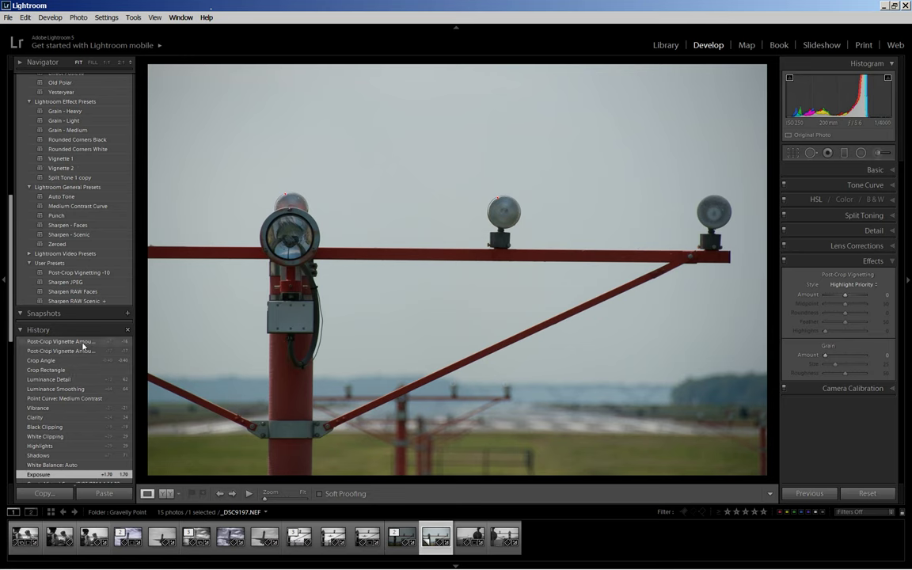
{"action": "left_click", "coordinate": [82, 341]}
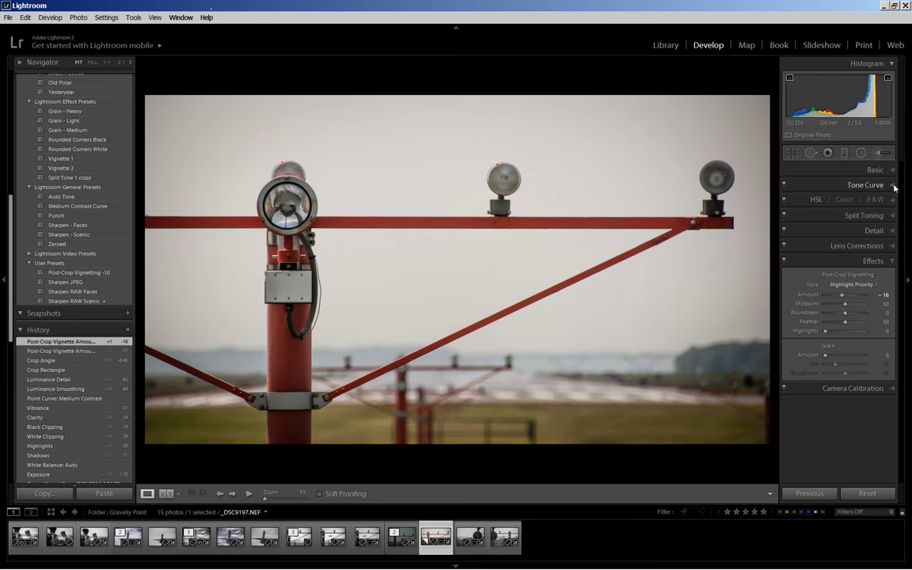
Step: In the Basic panel, ease Vibrance up from -21 to -17
{"action": "left_click", "coordinate": [807, 168]}
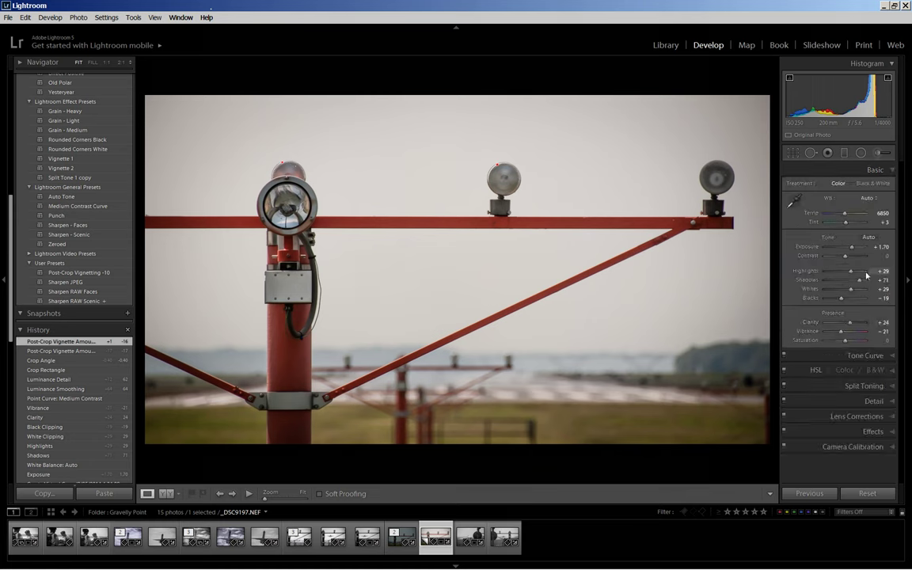
{"action": "left_click", "coordinate": [842, 332]}
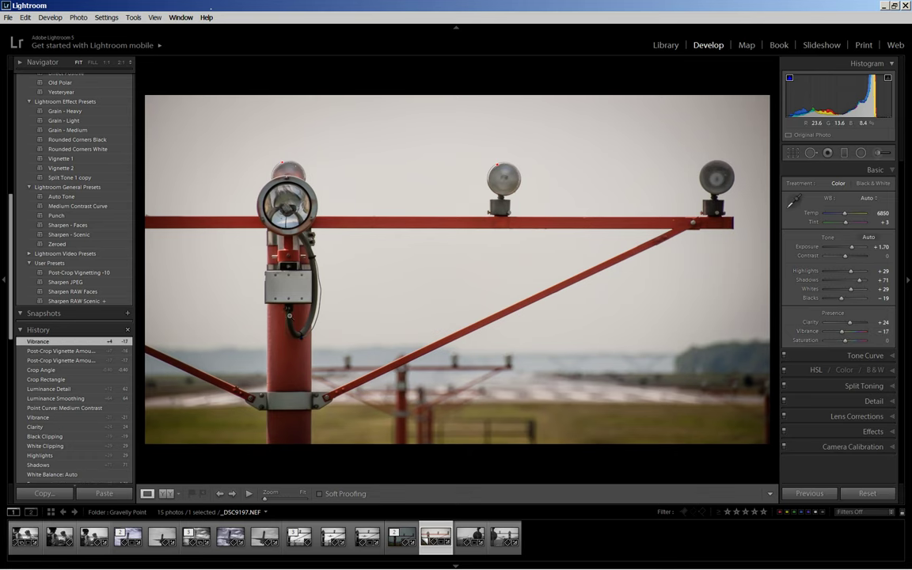
{"action": "scroll", "coordinate": [79, 432], "scroll_direction": "down", "scroll_amount": 3}
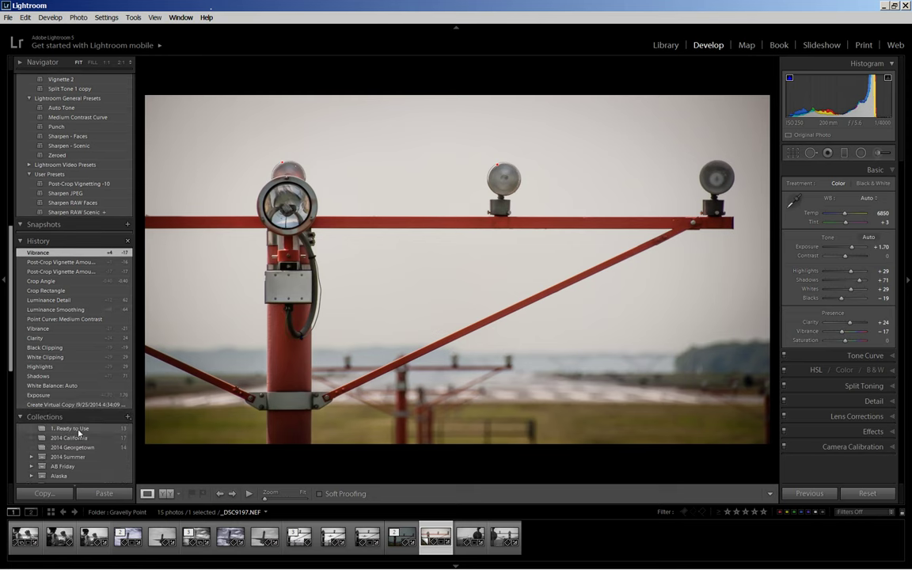
{"action": "left_click", "coordinate": [77, 405]}
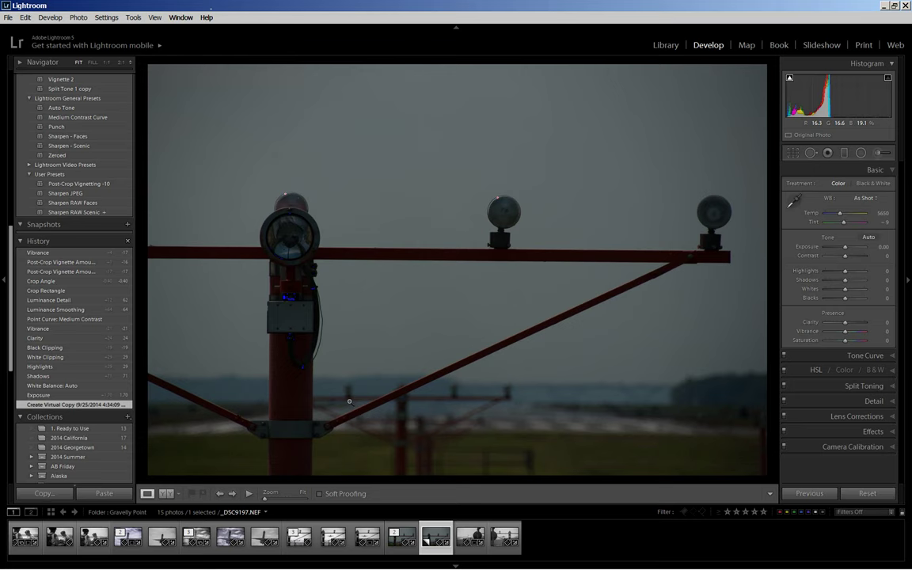
{"action": "left_click", "coordinate": [48, 252]}
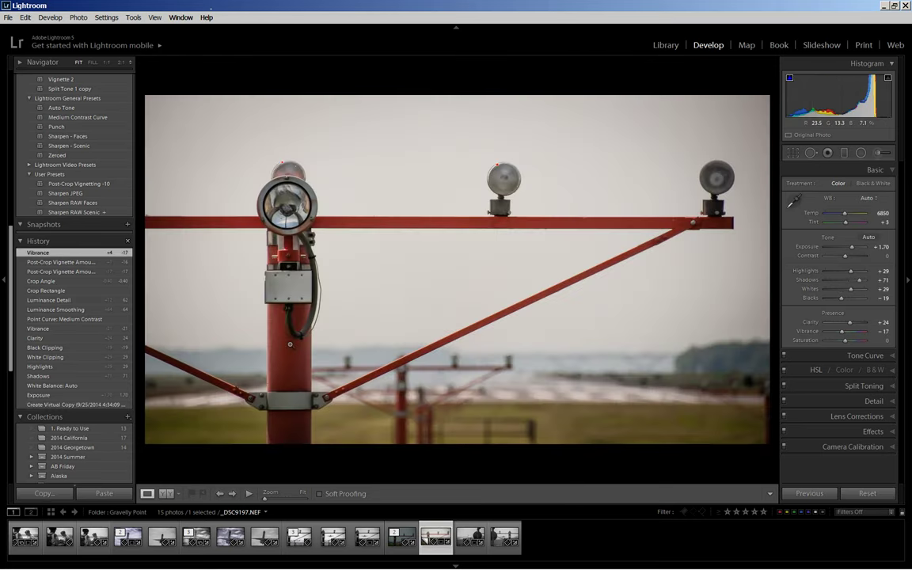